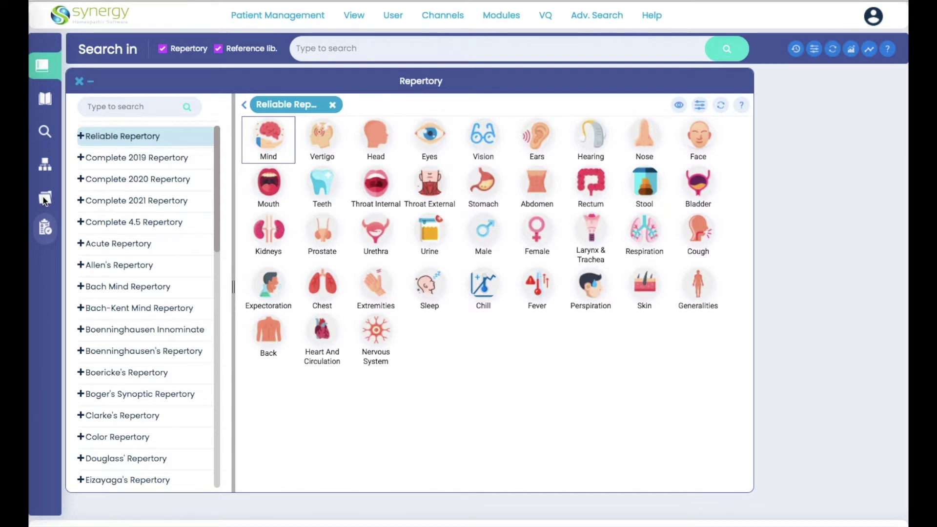
Step: Open and close the Patient Management window, then start a blank new-patient form
{"action": "left_click", "coordinate": [44, 200]}
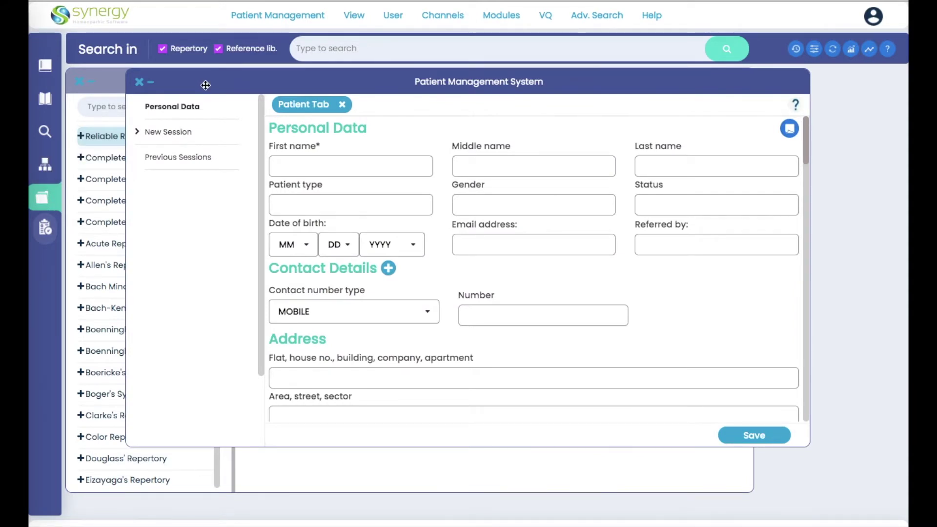
{"action": "left_click", "coordinate": [139, 82]}
{"action": "left_click", "coordinate": [274, 16]}
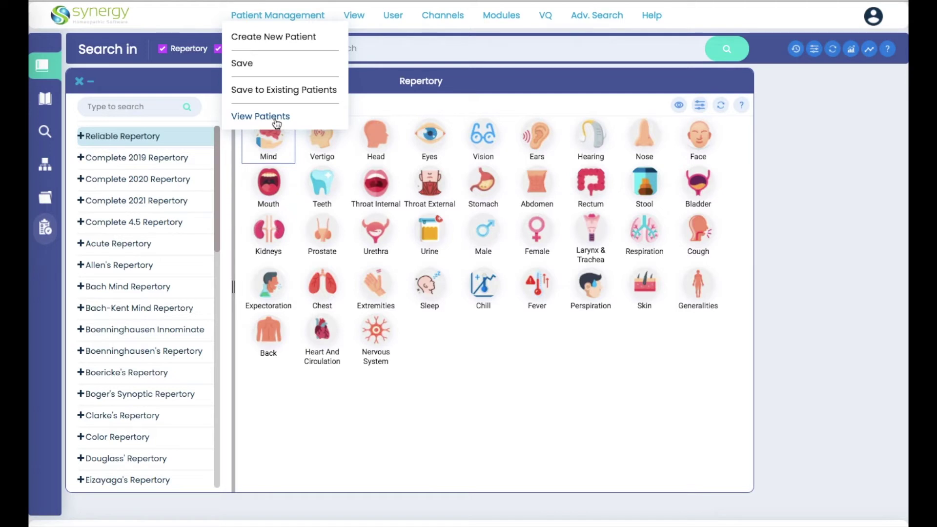
{"action": "left_click", "coordinate": [279, 38]}
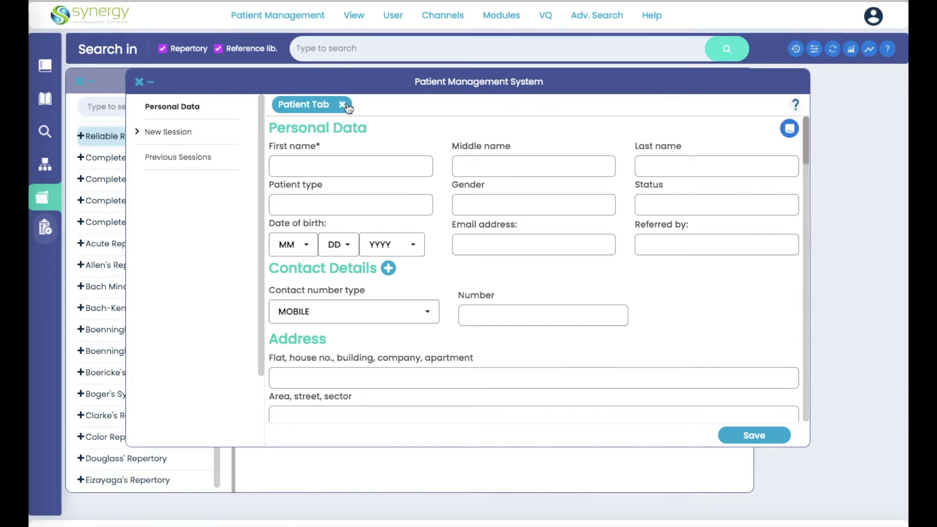
Step: Enter 'Patient' as the first name and 'Name' as the last name
{"action": "left_click", "coordinate": [330, 168]}
{"action": "type", "text": "Patient"}
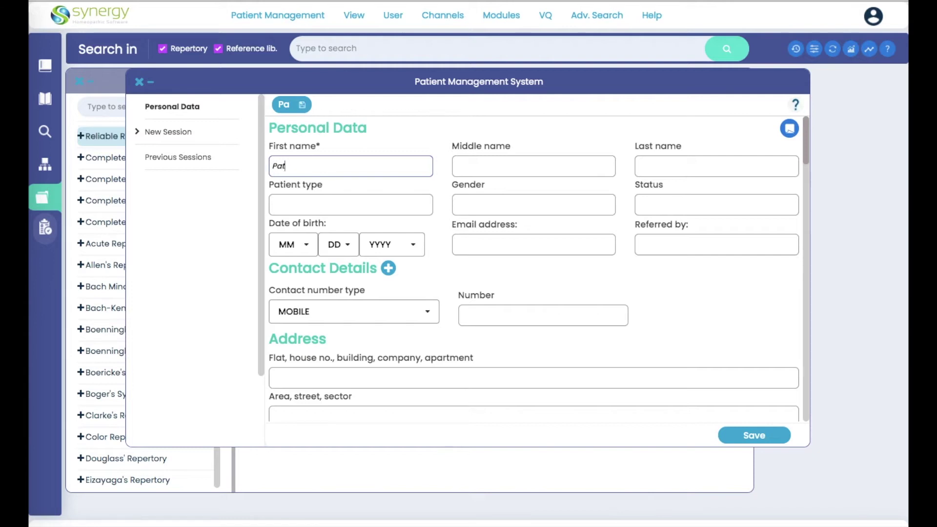
{"action": "key", "text": "Tab"}
{"action": "key", "text": "Tab"}
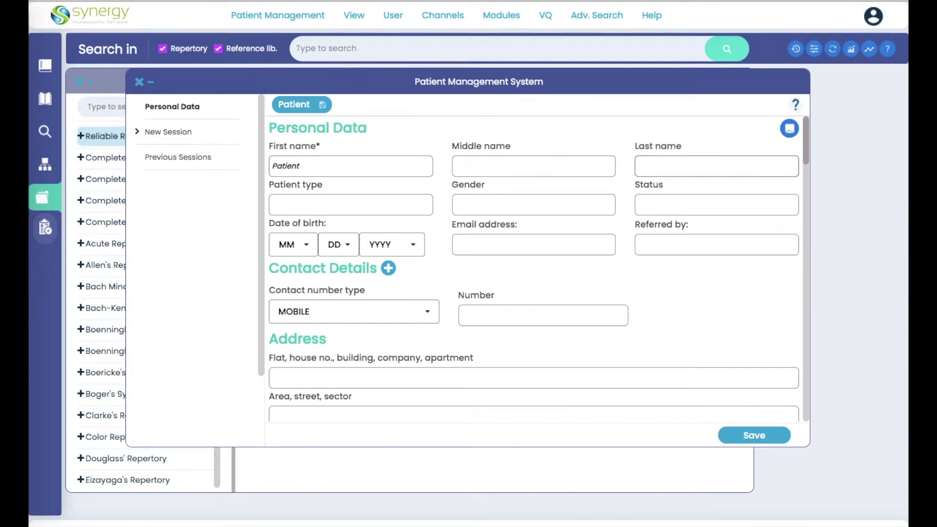
{"action": "type", "text": "Name"}
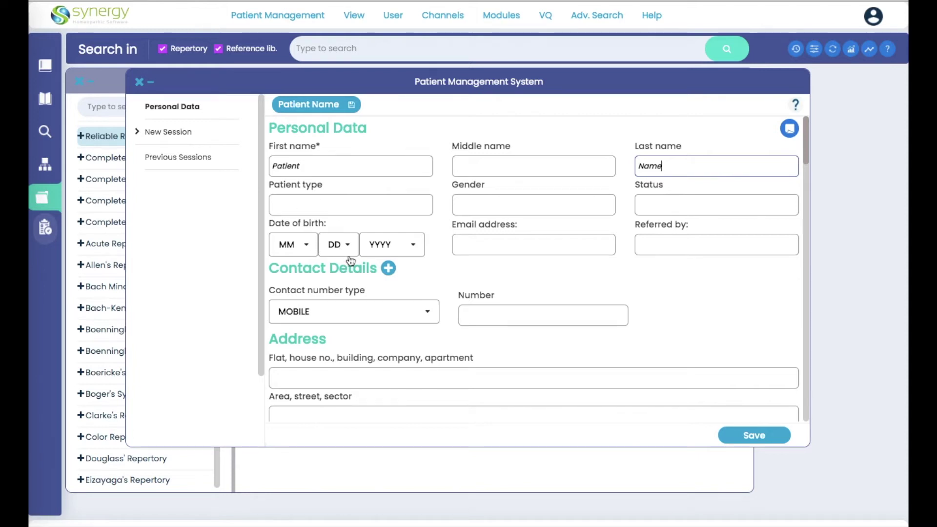
Step: Set the new session's consultation day to 18
{"action": "scroll", "coordinate": [355, 283], "scroll_direction": "down", "scroll_amount": 3}
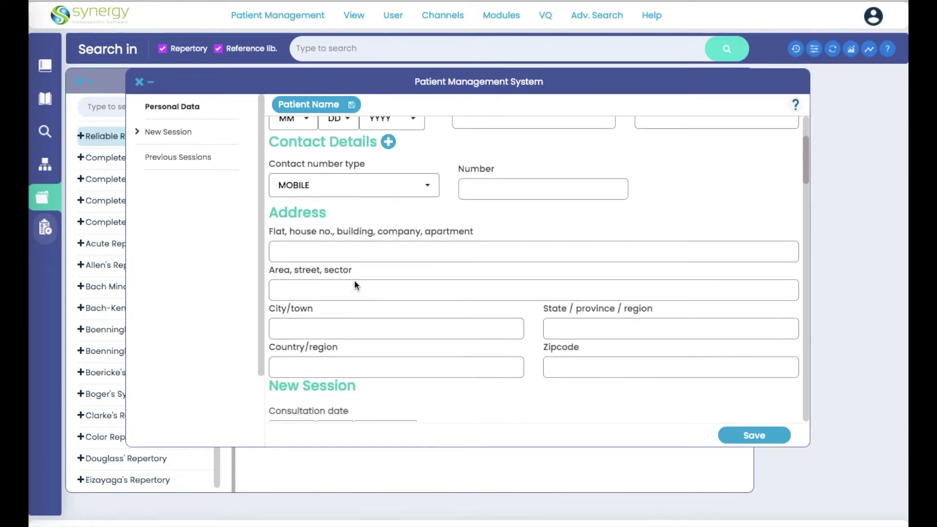
{"action": "scroll", "coordinate": [354, 280], "scroll_direction": "down", "scroll_amount": 3}
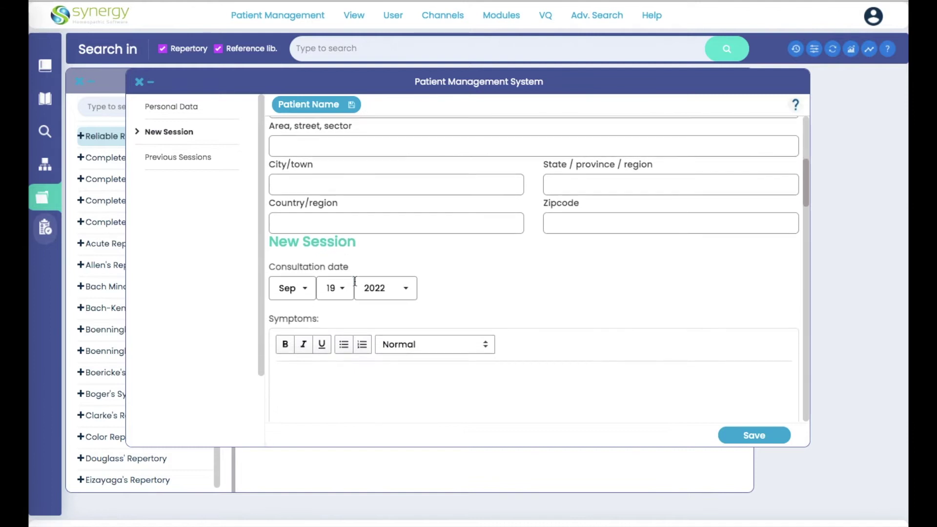
{"action": "scroll", "coordinate": [355, 281], "scroll_direction": "down", "scroll_amount": 1}
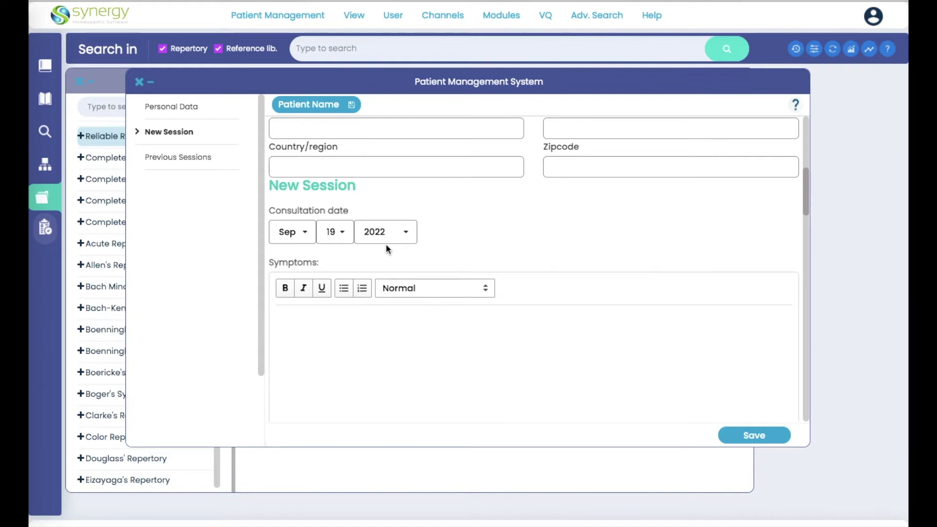
{"action": "left_click", "coordinate": [347, 238]}
{"action": "scroll", "coordinate": [331, 273], "scroll_direction": "down", "scroll_amount": 3}
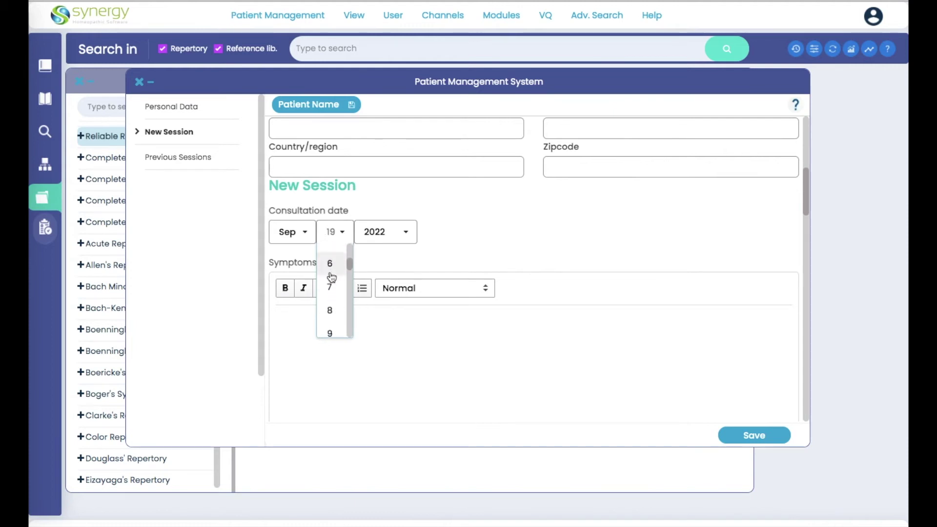
{"action": "scroll", "coordinate": [332, 277], "scroll_direction": "down", "scroll_amount": 3}
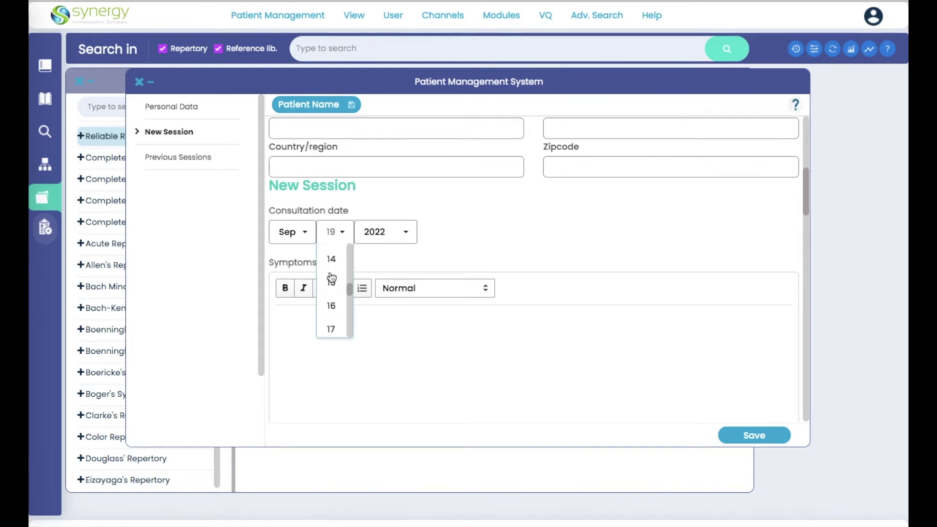
{"action": "scroll", "coordinate": [331, 277], "scroll_direction": "down", "scroll_amount": 1}
{"action": "left_click", "coordinate": [329, 287]}
Step: Scroll down to the session's Attachments section to add Birthday.png
{"action": "scroll", "coordinate": [327, 340], "scroll_direction": "down", "scroll_amount": 3}
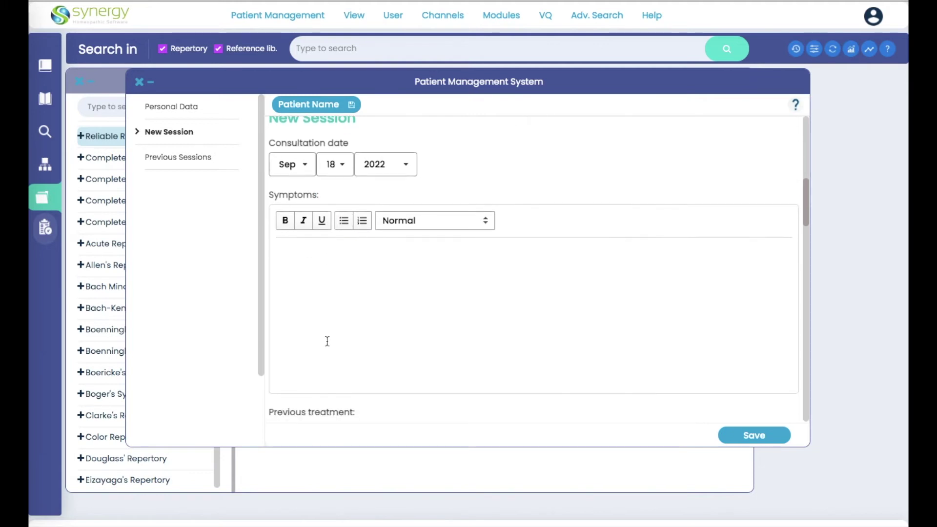
{"action": "scroll", "coordinate": [327, 341], "scroll_direction": "down", "scroll_amount": 2}
{"action": "scroll", "coordinate": [327, 341], "scroll_direction": "down", "scroll_amount": 7}
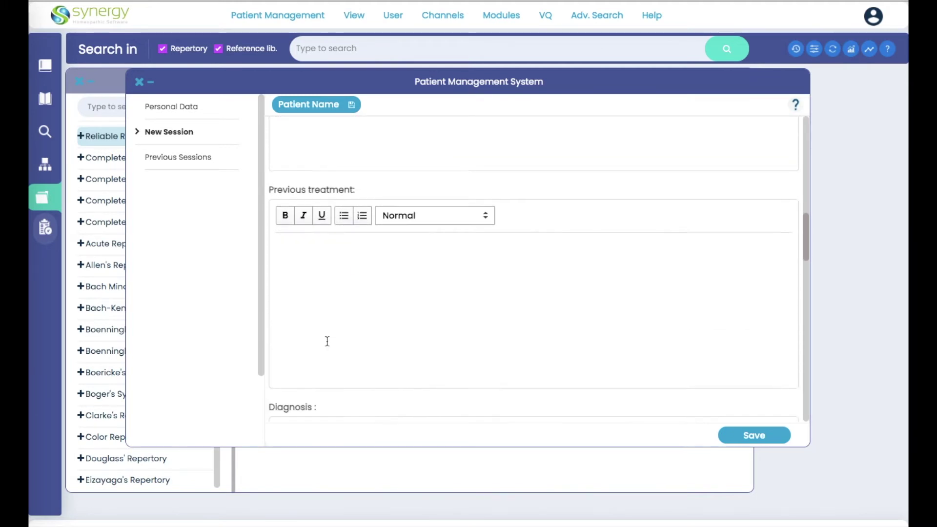
{"action": "scroll", "coordinate": [327, 340], "scroll_direction": "down", "scroll_amount": 7}
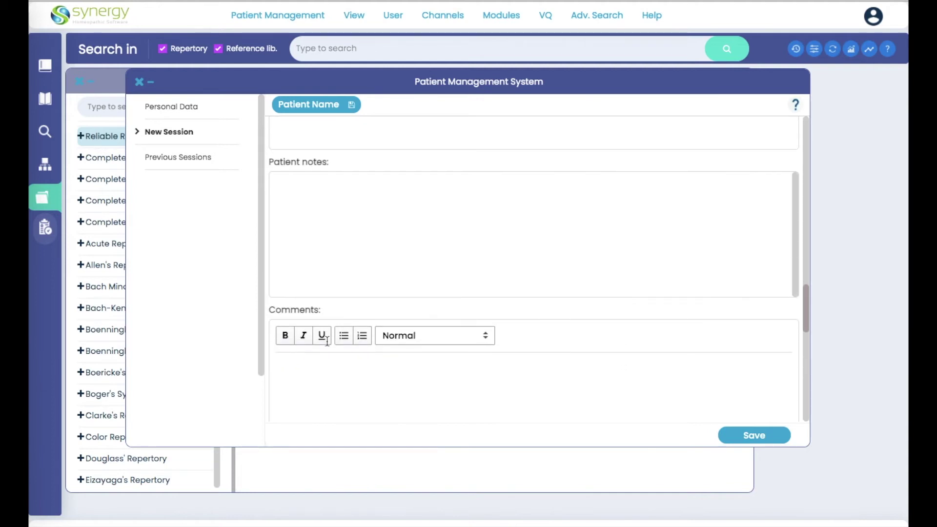
{"action": "scroll", "coordinate": [326, 340], "scroll_direction": "down", "scroll_amount": 4}
{"action": "scroll", "coordinate": [328, 346], "scroll_direction": "down", "scroll_amount": 4}
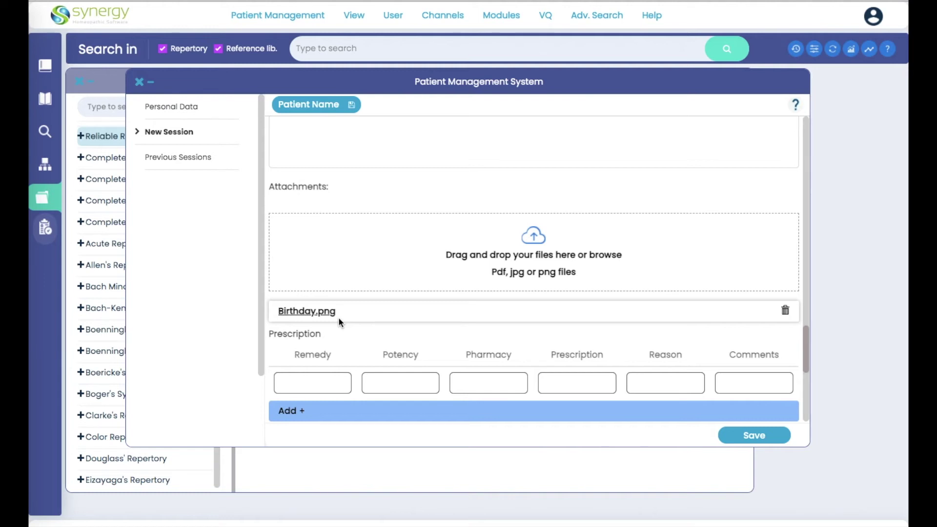
Step: Prescribe remedy phos at potency 30C and save the patient record
{"action": "scroll", "coordinate": [338, 317], "scroll_direction": "down", "scroll_amount": 2}
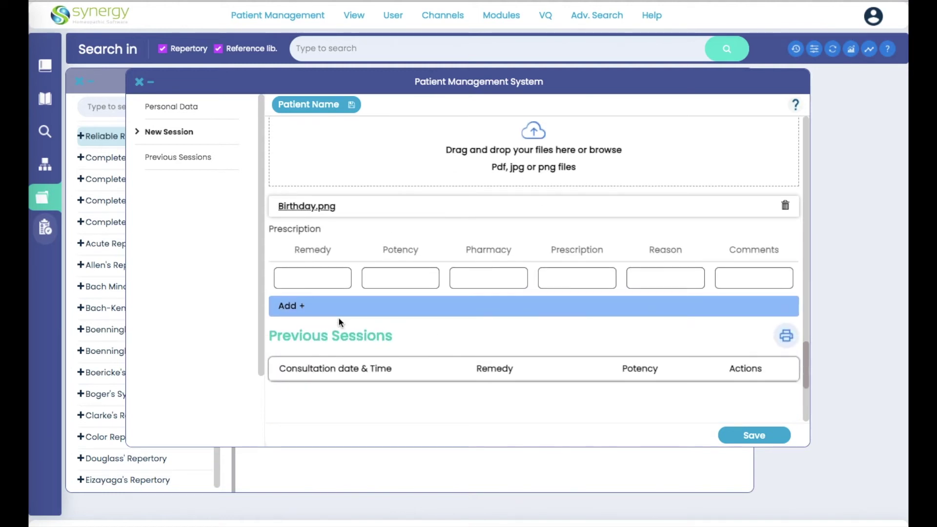
{"action": "left_click", "coordinate": [317, 279]}
{"action": "type", "text": "phos"}
{"action": "left_click", "coordinate": [400, 277]}
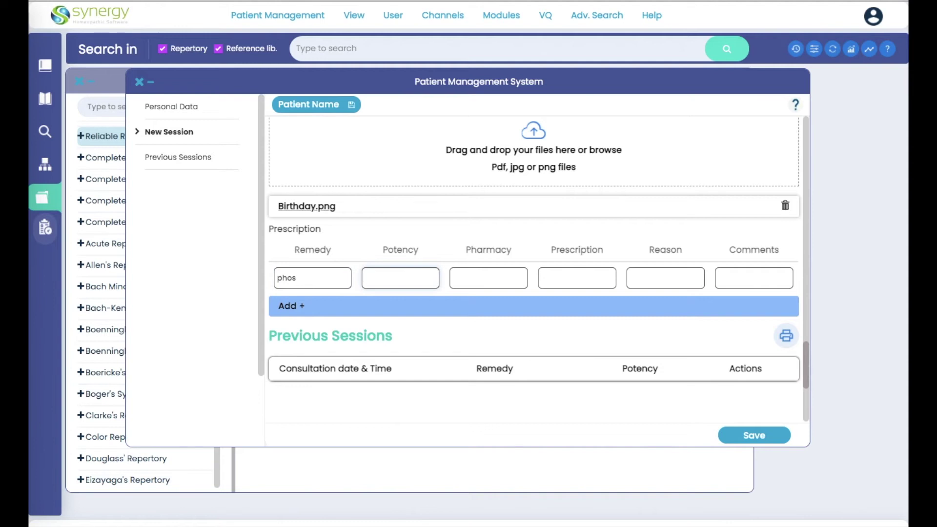
{"action": "type", "text": "30C"}
{"action": "scroll", "coordinate": [321, 299], "scroll_direction": "down", "scroll_amount": 2}
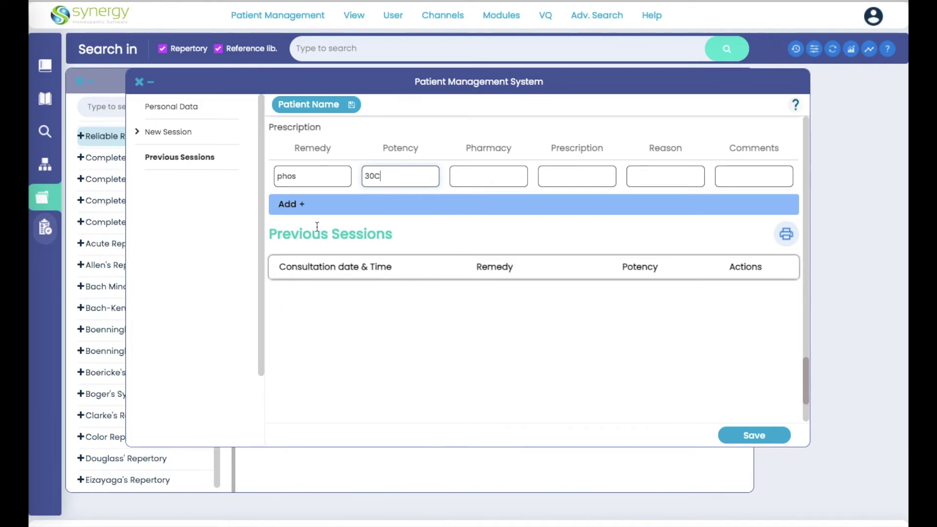
{"action": "left_click", "coordinate": [754, 435]}
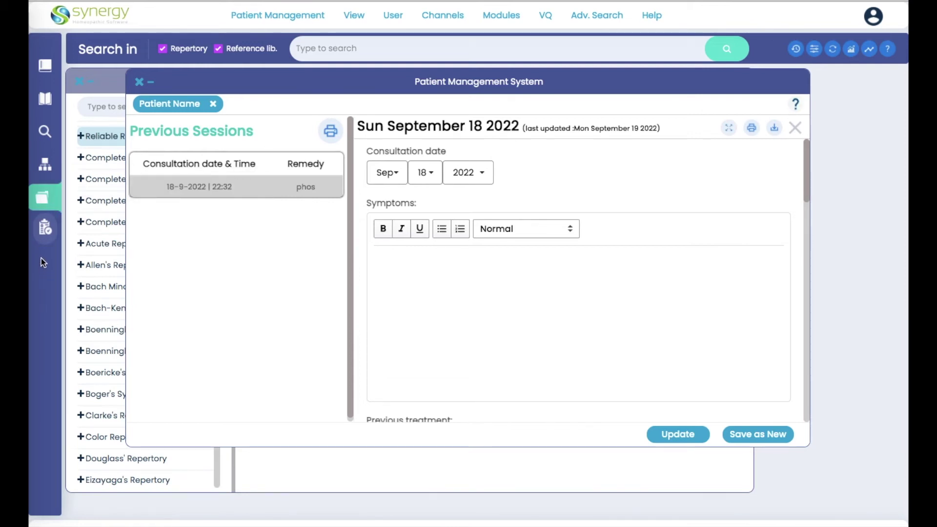
Step: In the Reliable Repertory Mind chapter, add 'Absence of moral and will power' and 'Absent-minded' to the clipboard
{"action": "left_click", "coordinate": [45, 67]}
{"action": "left_click", "coordinate": [266, 140]}
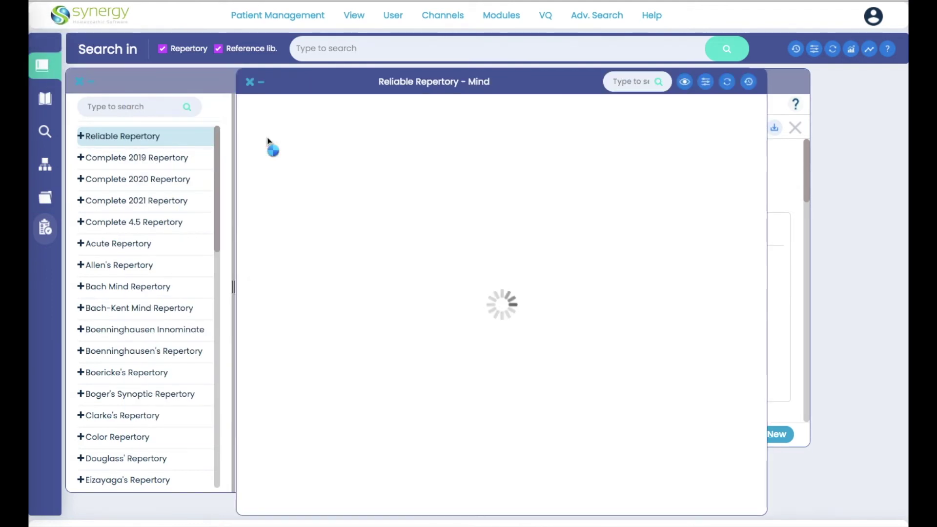
{"action": "left_click", "coordinate": [326, 130]}
{"action": "double_click", "coordinate": [351, 274]}
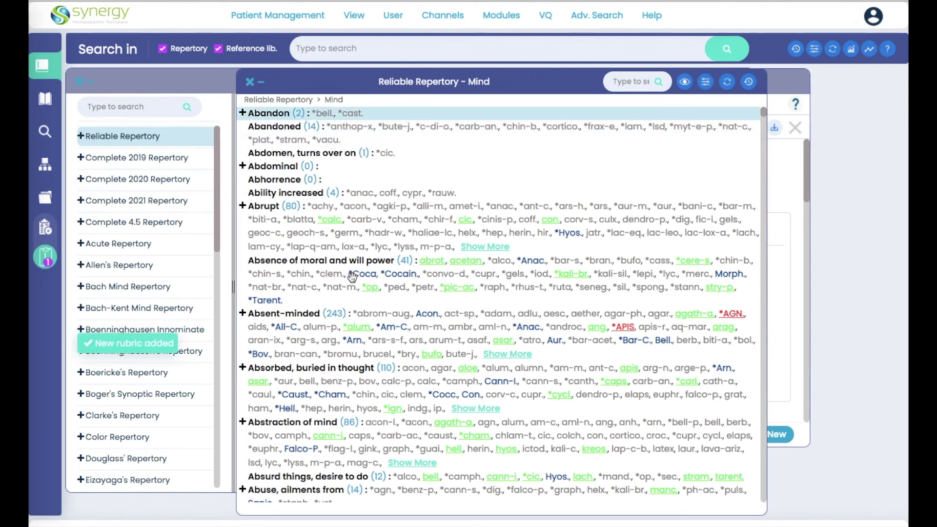
{"action": "double_click", "coordinate": [350, 345]}
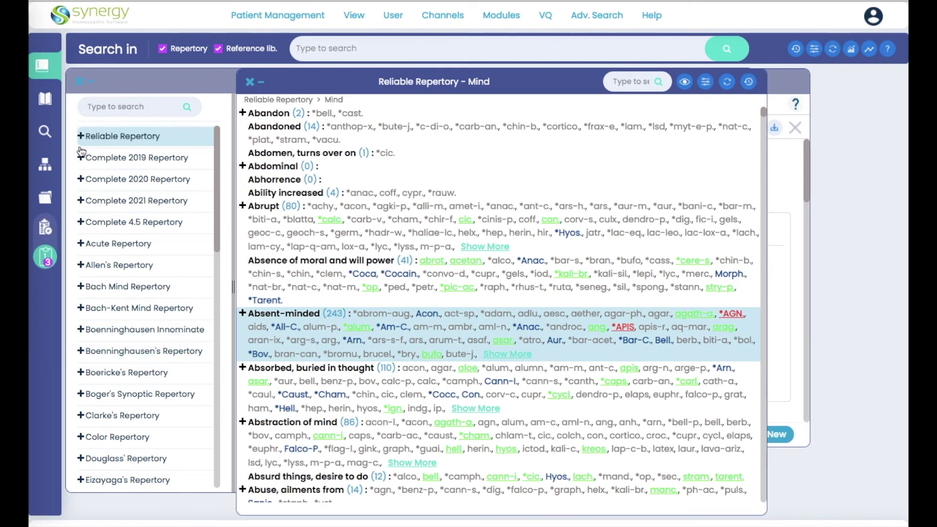
Step: Save the patient by updating the existing session with Clipboard 1 attached
{"action": "mouse_move", "coordinate": [275, 16]}
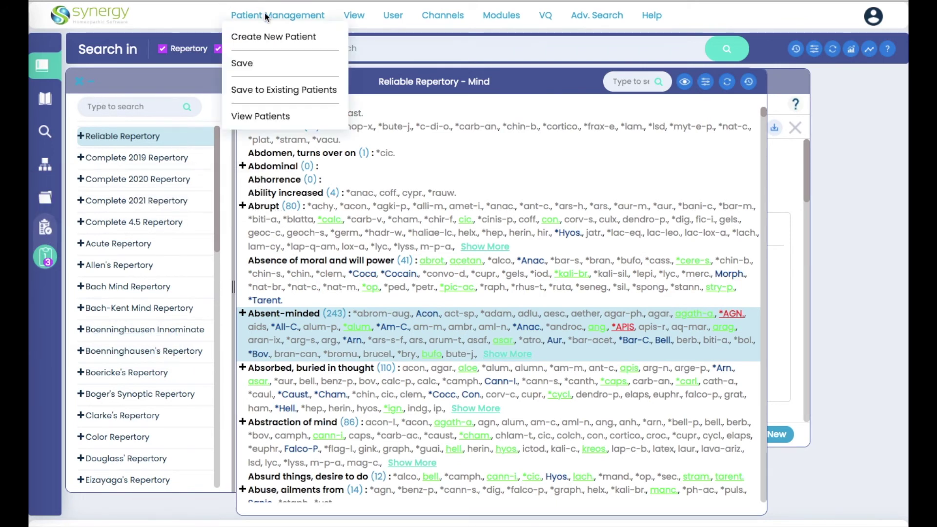
{"action": "left_click", "coordinate": [242, 66]}
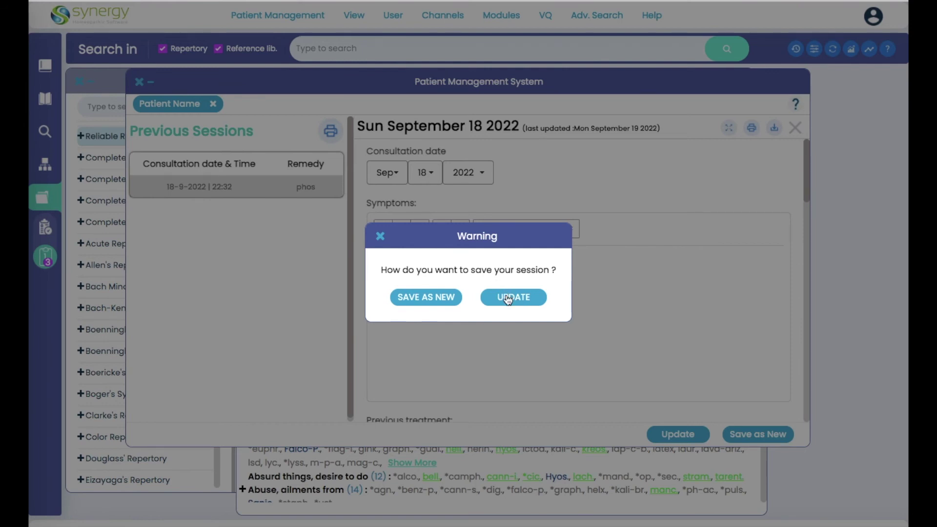
{"action": "left_click", "coordinate": [507, 298]}
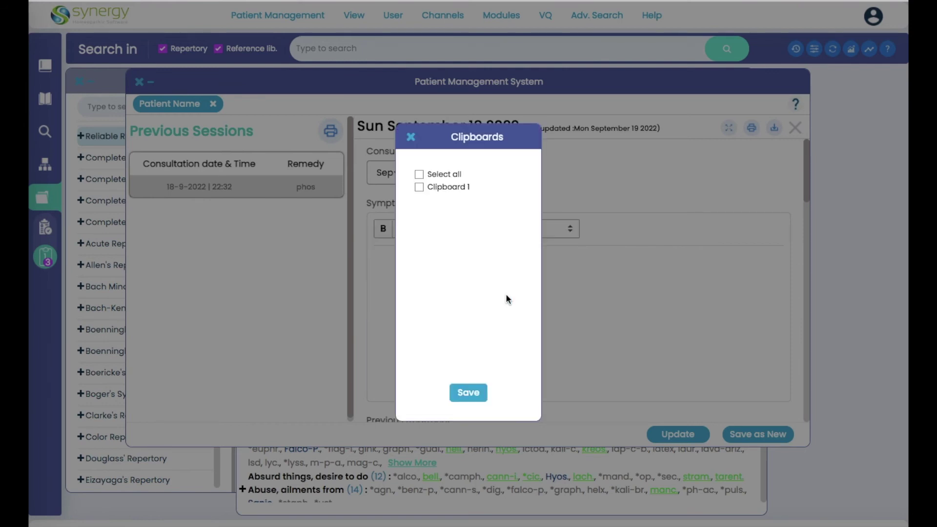
{"action": "left_click", "coordinate": [419, 187]}
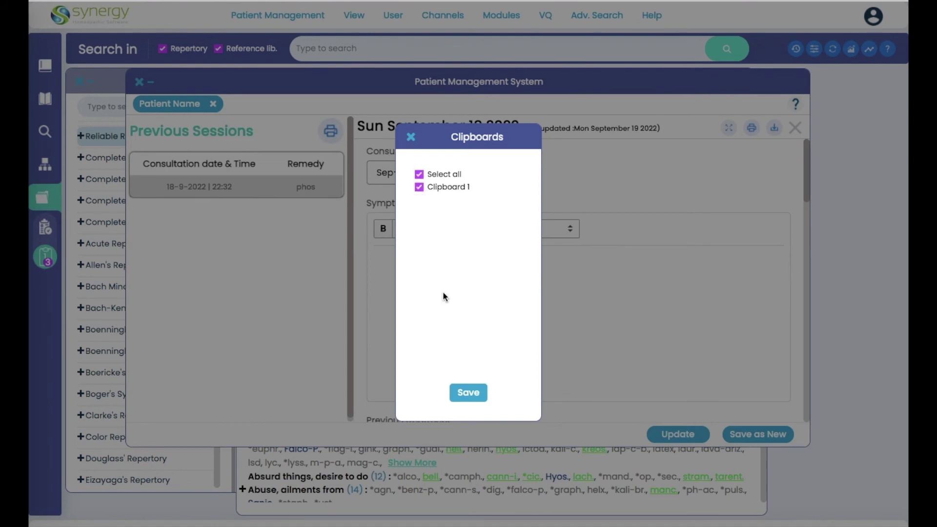
{"action": "left_click", "coordinate": [465, 391]}
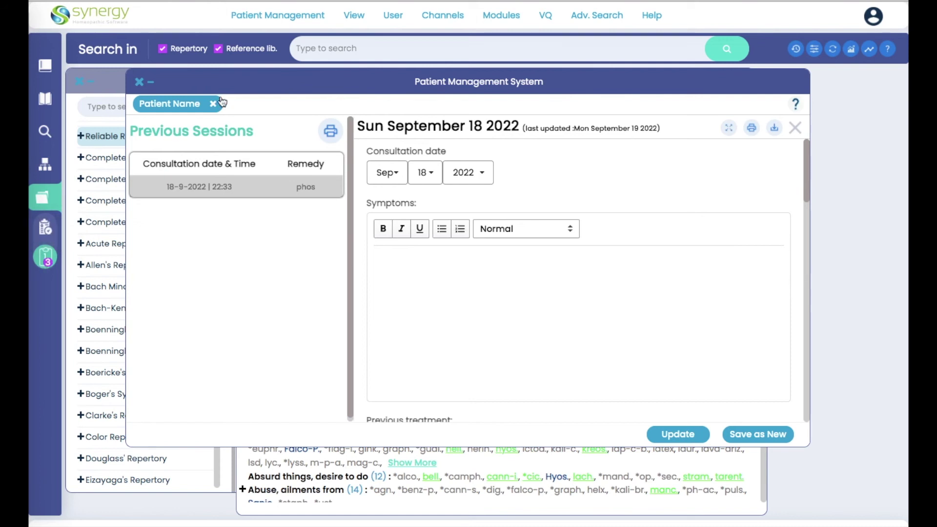
Step: Close the patient tab and reopen the 18-09-2022 Patient Name record from View Patients
{"action": "left_click", "coordinate": [214, 105]}
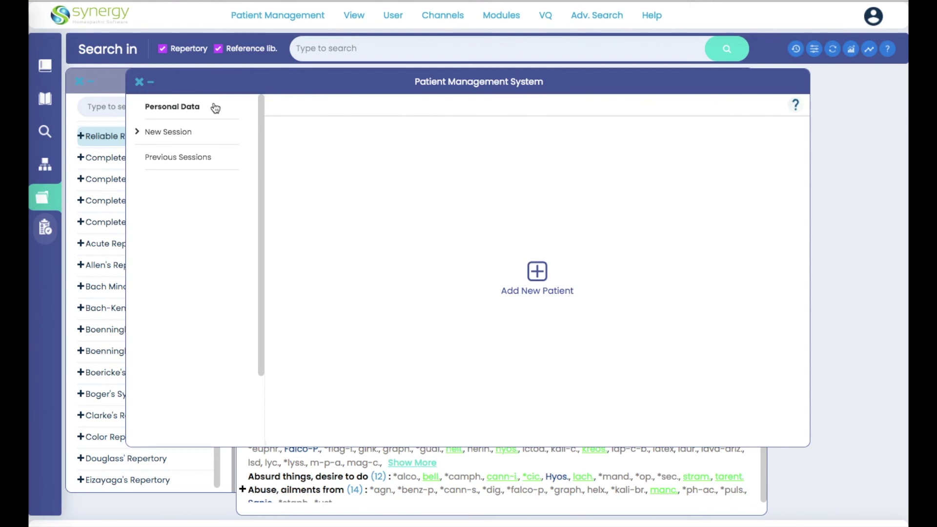
{"action": "left_click", "coordinate": [264, 17]}
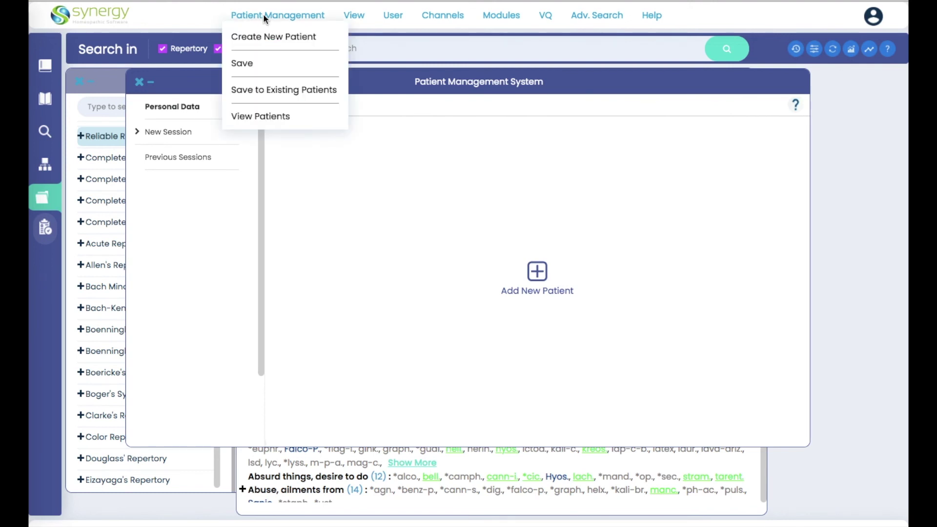
{"action": "left_click", "coordinate": [269, 120]}
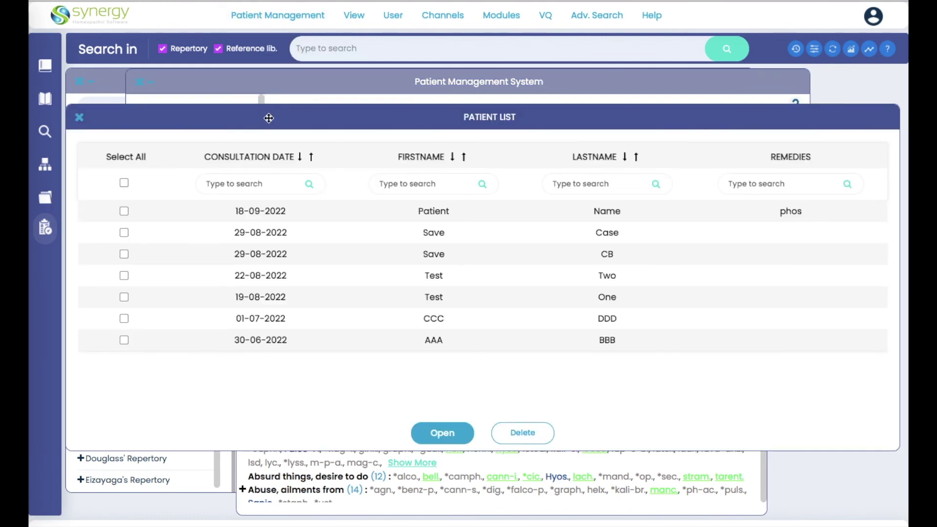
{"action": "left_click", "coordinate": [194, 212]}
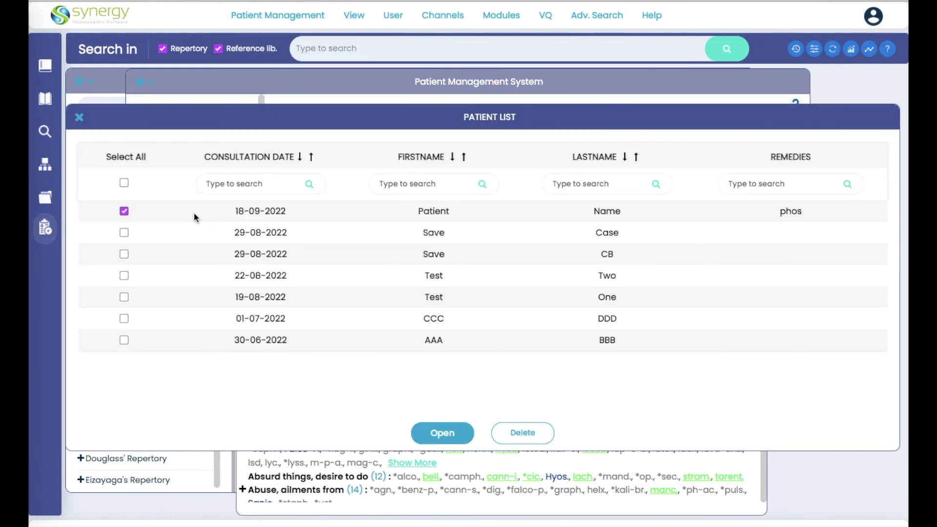
{"action": "left_click", "coordinate": [436, 433]}
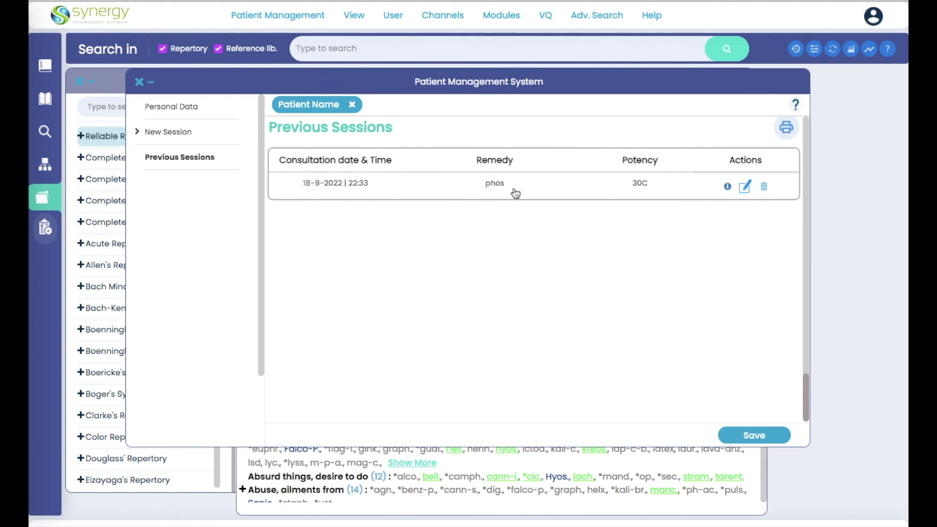
Step: Open the 18-9-2022 row in Previous Sessions to view its consultation details
{"action": "left_click", "coordinate": [566, 193]}
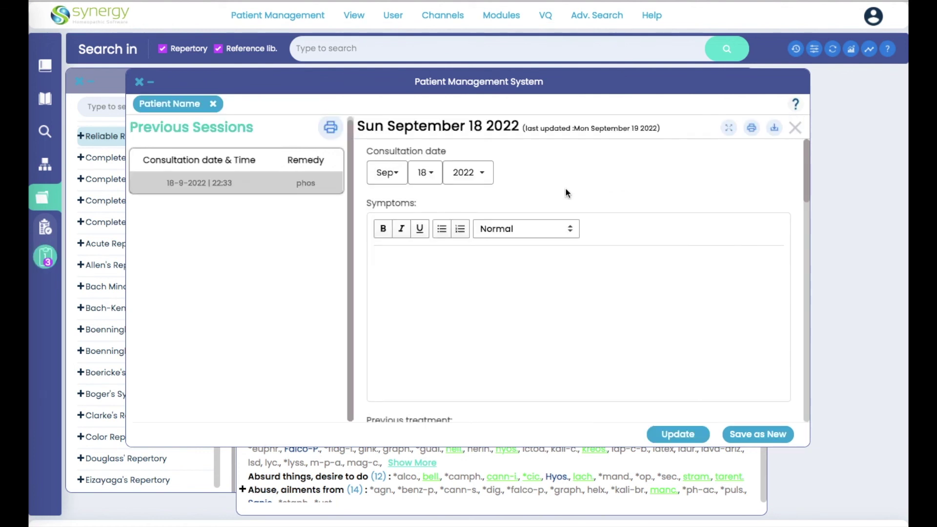